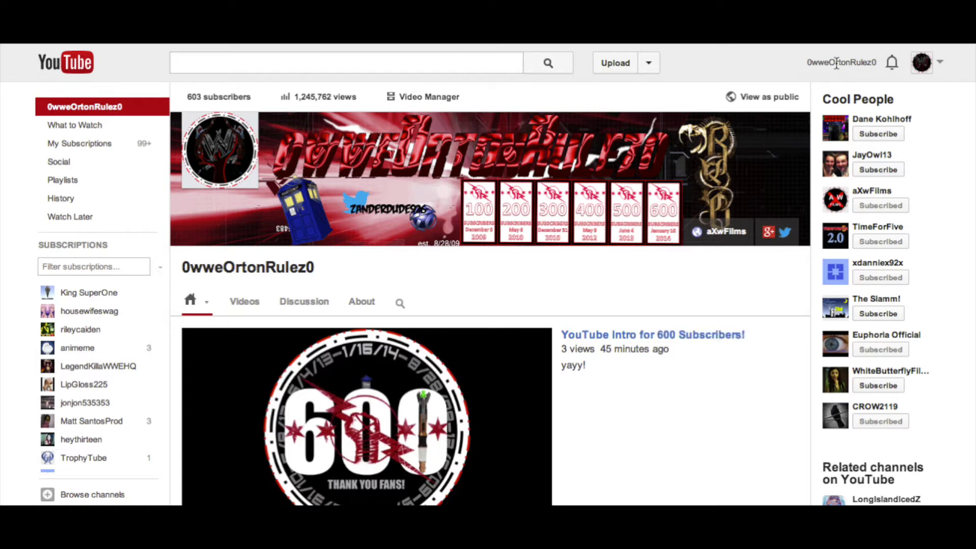
# - Go to the Video Manager from the account menu and browse the 232 uploads
pyautogui.click(845, 63)
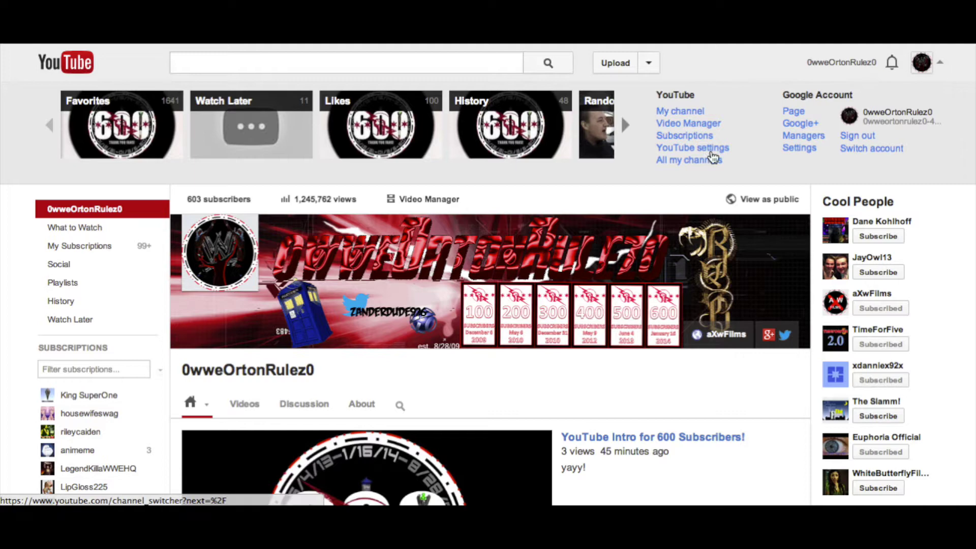
pyautogui.click(679, 130)
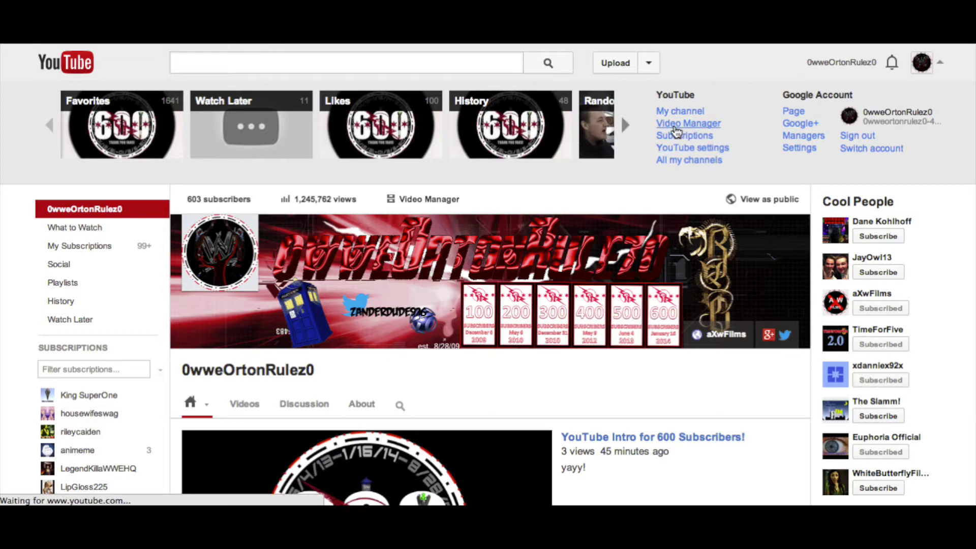
pyautogui.scroll(-10, 520, 319)
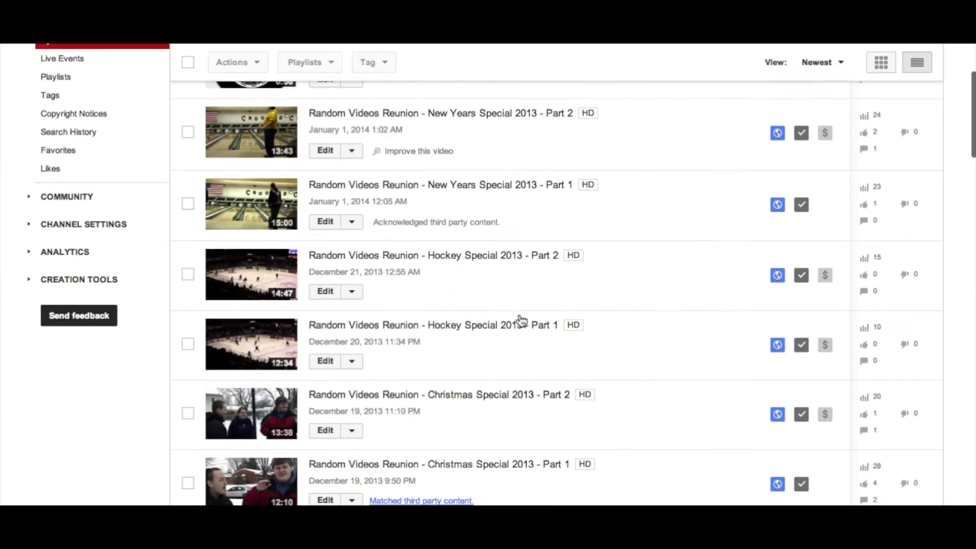
pyautogui.scroll(-5, 520, 319)
pyautogui.scroll(20, 519, 318)
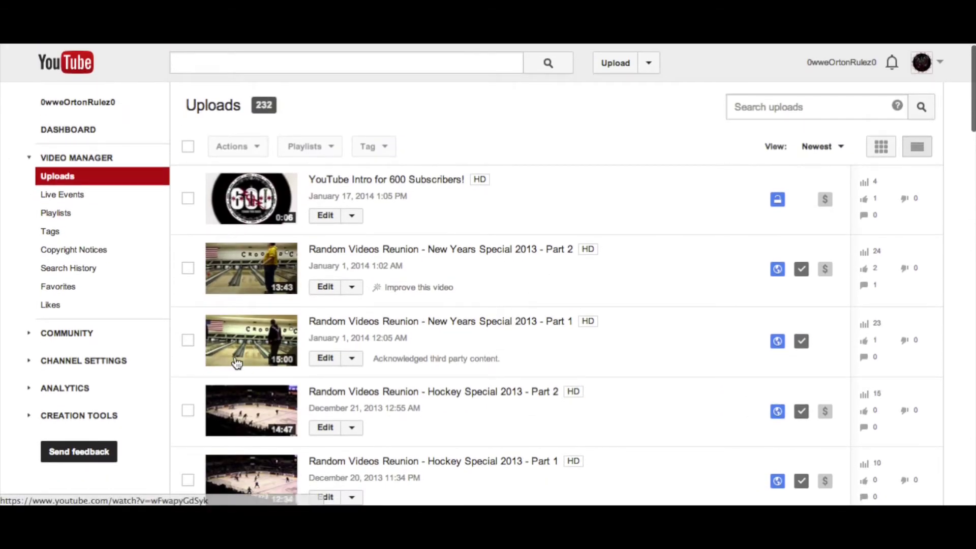
# - Review the channel settings Features page, with every check in good standing, then go to InVideo Programming
pyautogui.click(104, 365)
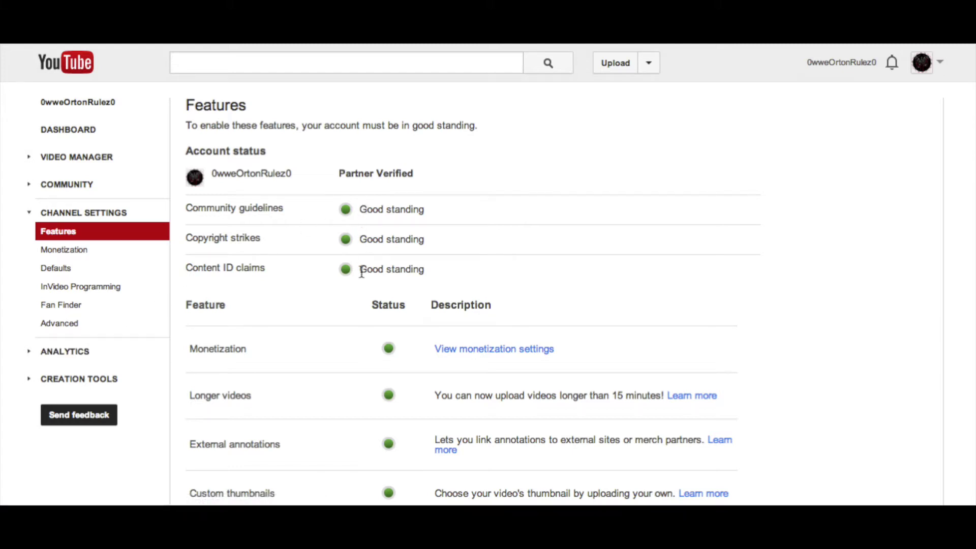
pyautogui.scroll(-5, 365, 289)
pyautogui.scroll(5, 365, 288)
pyautogui.click(133, 288)
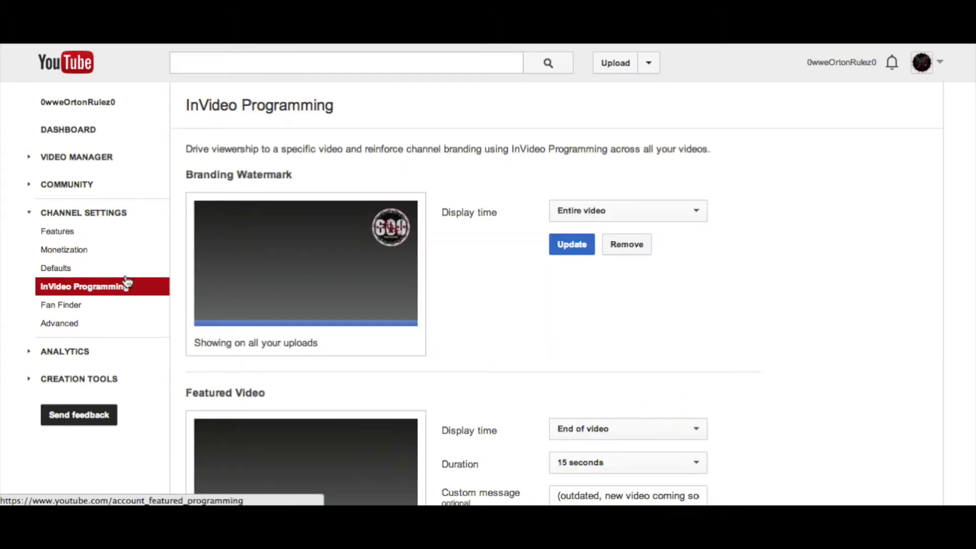
# - Try a custom start time for the branding watermark, keeping the 10-second duration
pyautogui.scroll(-3, 388, 296)
pyautogui.scroll(2, 389, 296)
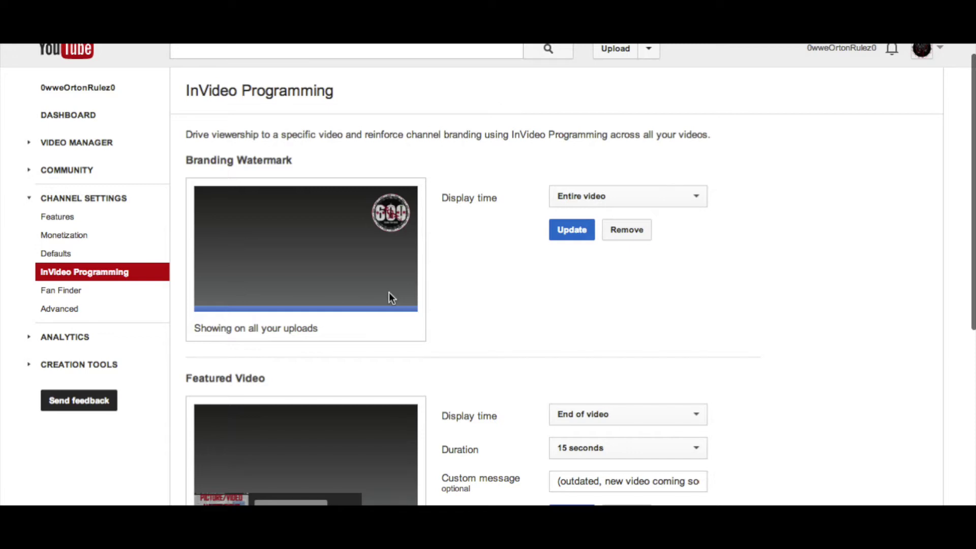
pyautogui.scroll(1, 389, 291)
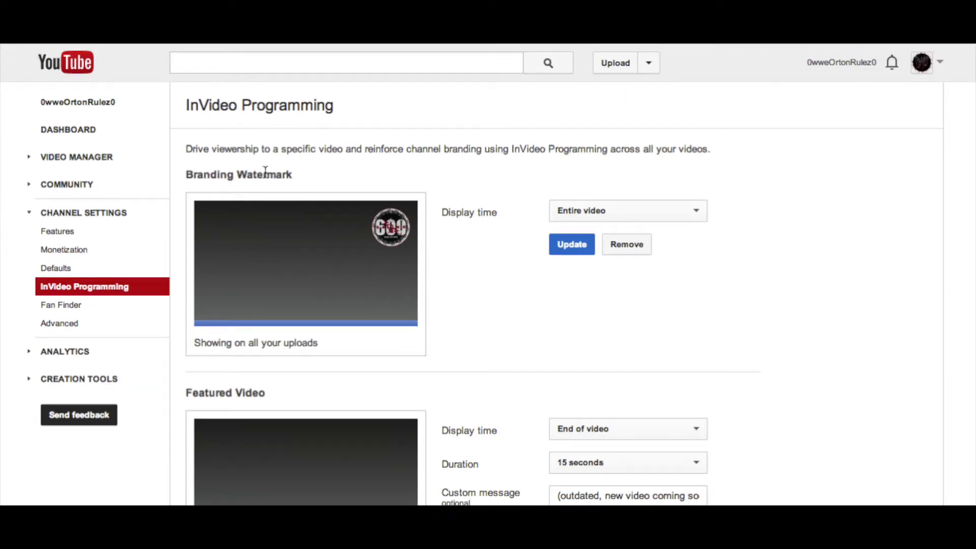
pyautogui.click(572, 212)
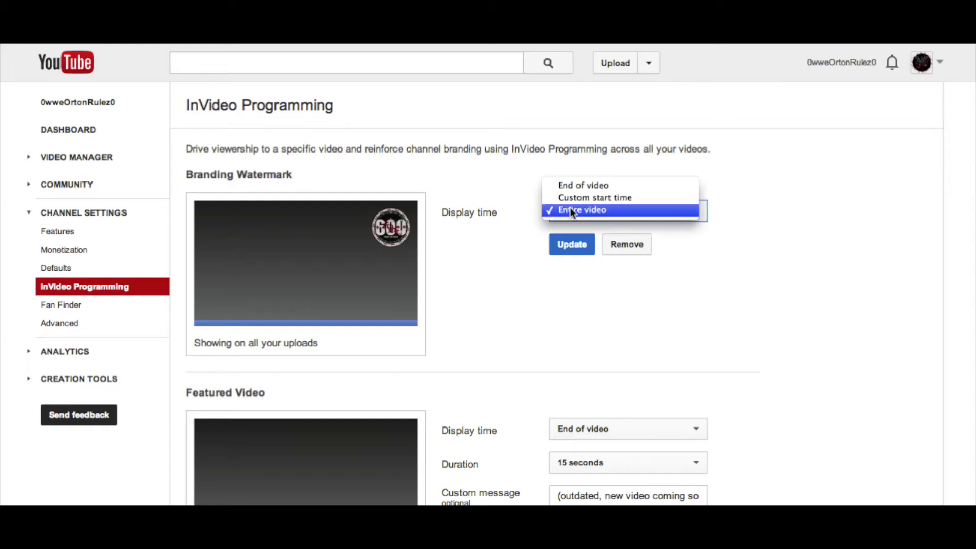
pyautogui.click(609, 199)
pyautogui.click(581, 277)
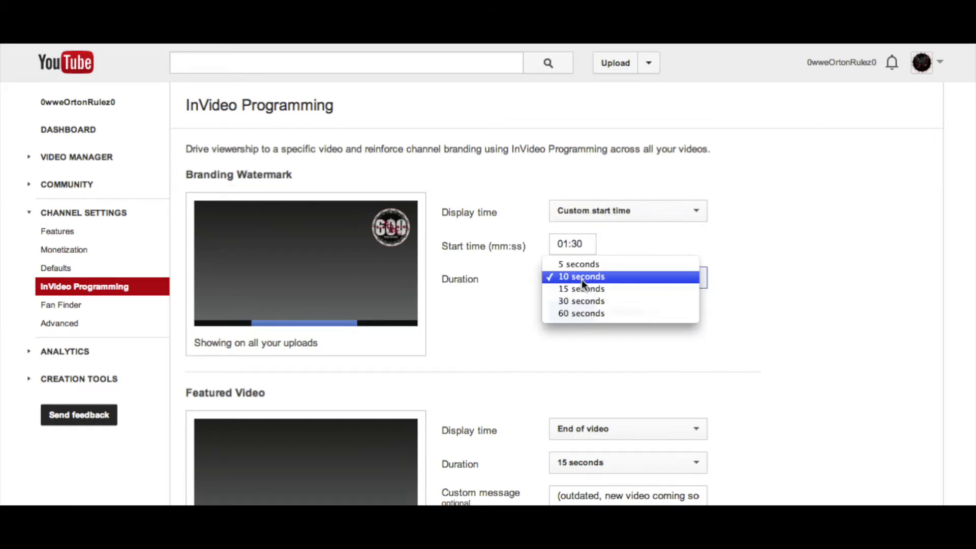
pyautogui.click(584, 213)
# - Set the watermark to End of video for 10 seconds, then delete the existing watermark
pyautogui.click(582, 212)
pyautogui.click(572, 198)
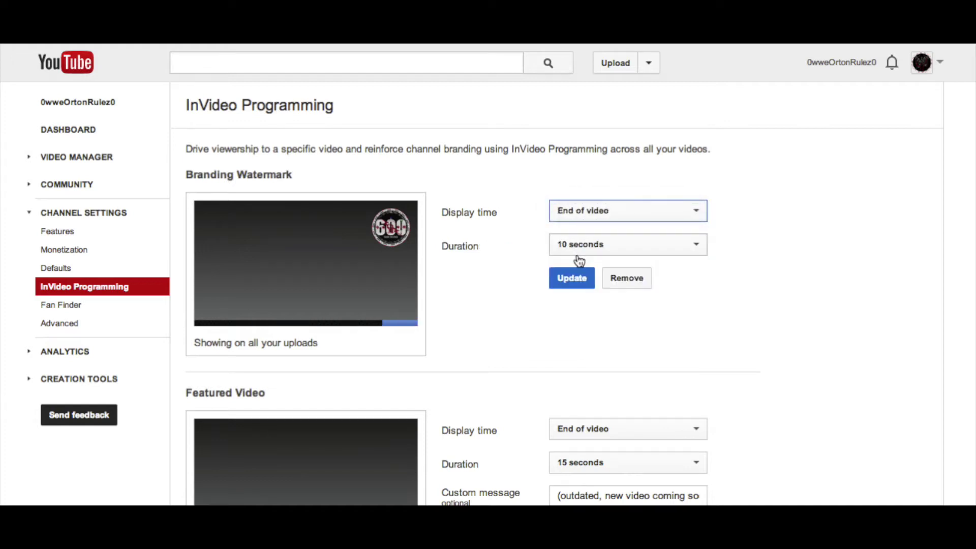
pyautogui.click(572, 244)
pyautogui.click(581, 310)
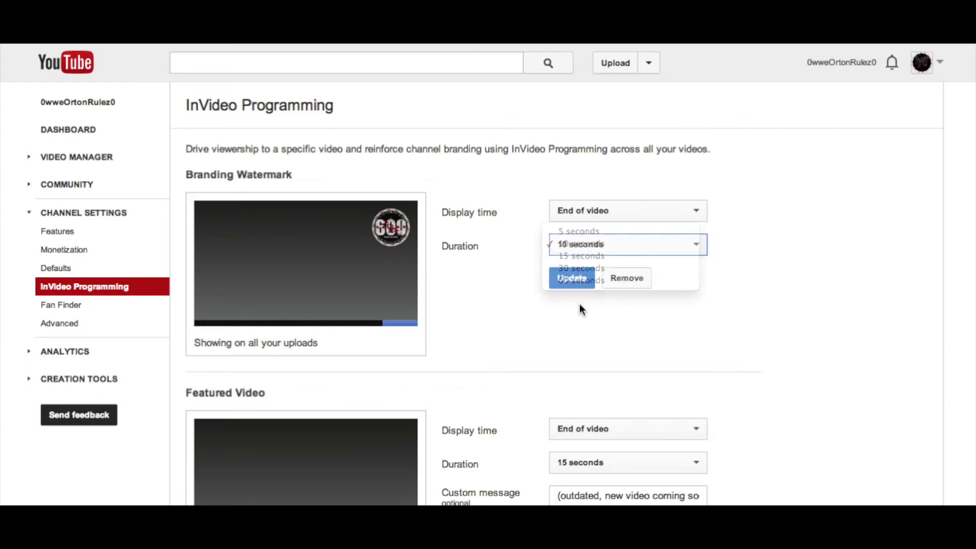
pyautogui.click(618, 280)
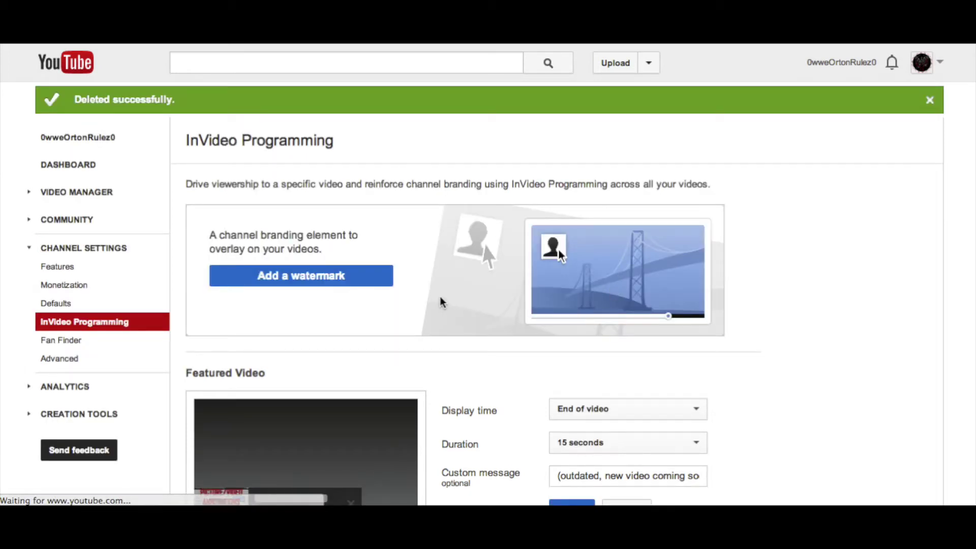
# - Upload 600subs1.png as the new channel watermark and save it
pyautogui.click(323, 286)
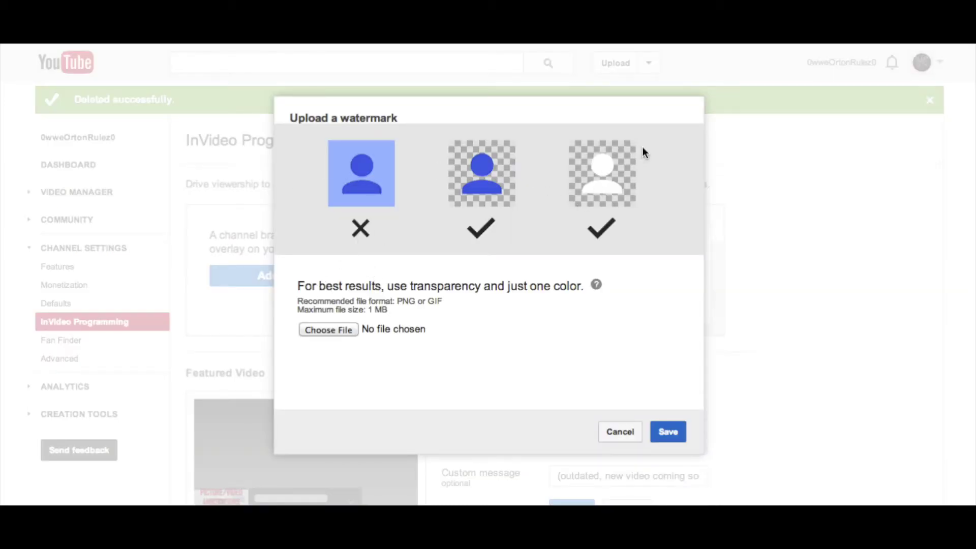
pyautogui.click(337, 336)
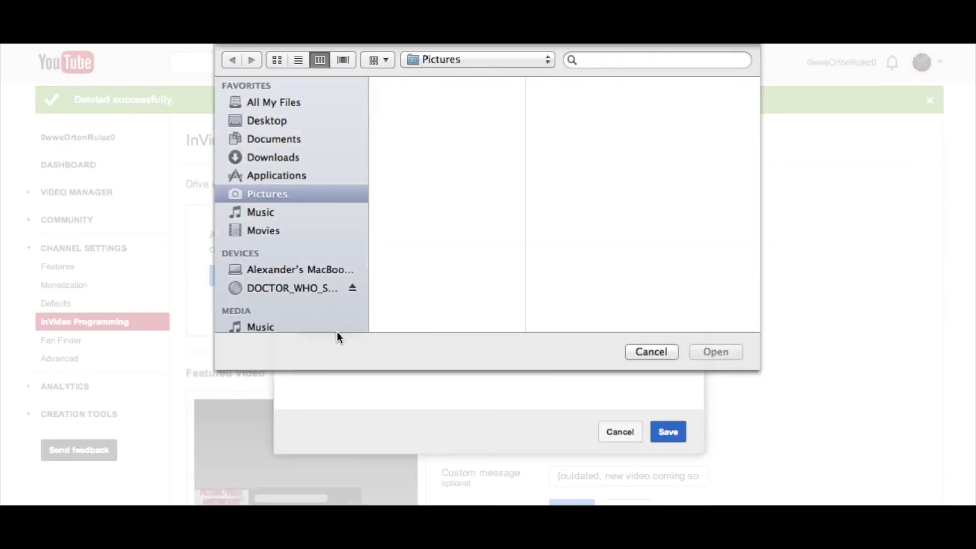
pyautogui.click(431, 154)
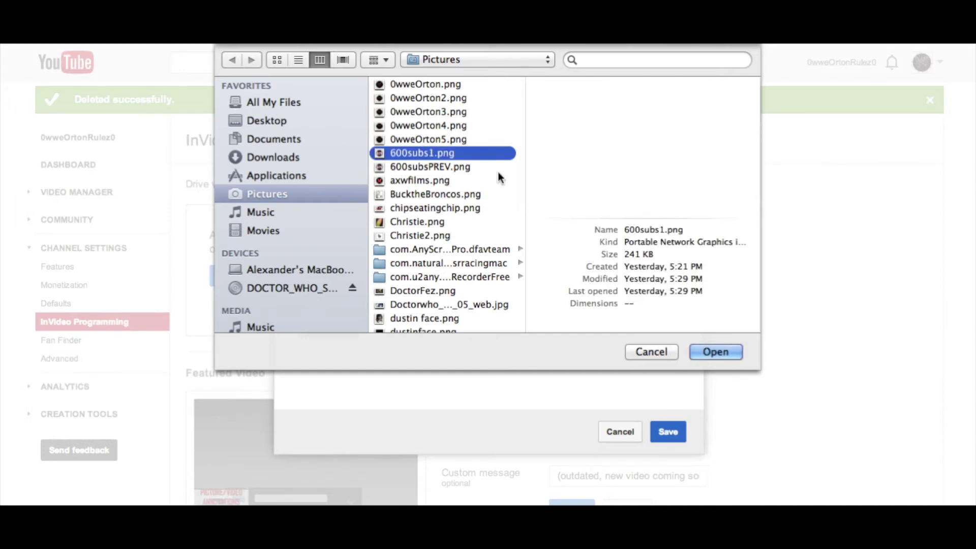
pyautogui.click(714, 352)
pyautogui.click(668, 436)
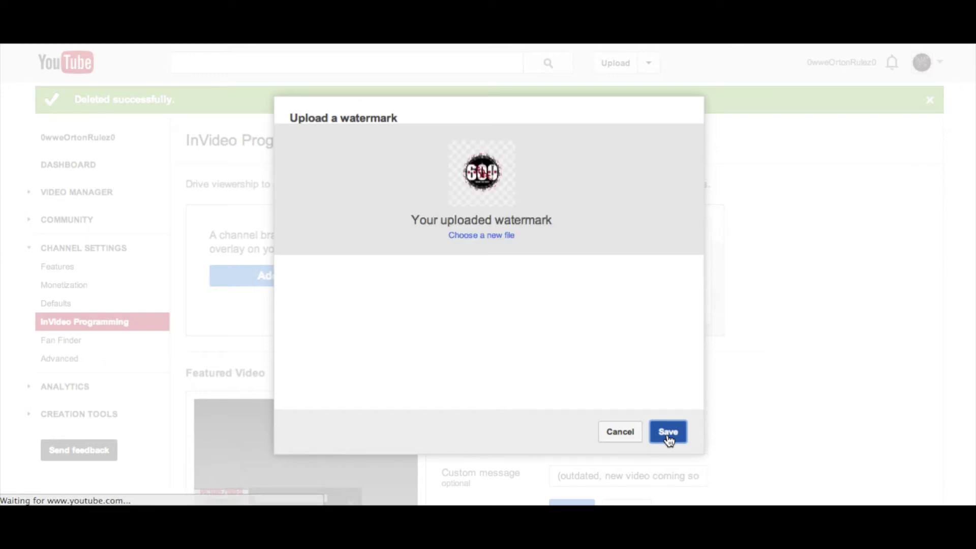
pyautogui.click(668, 437)
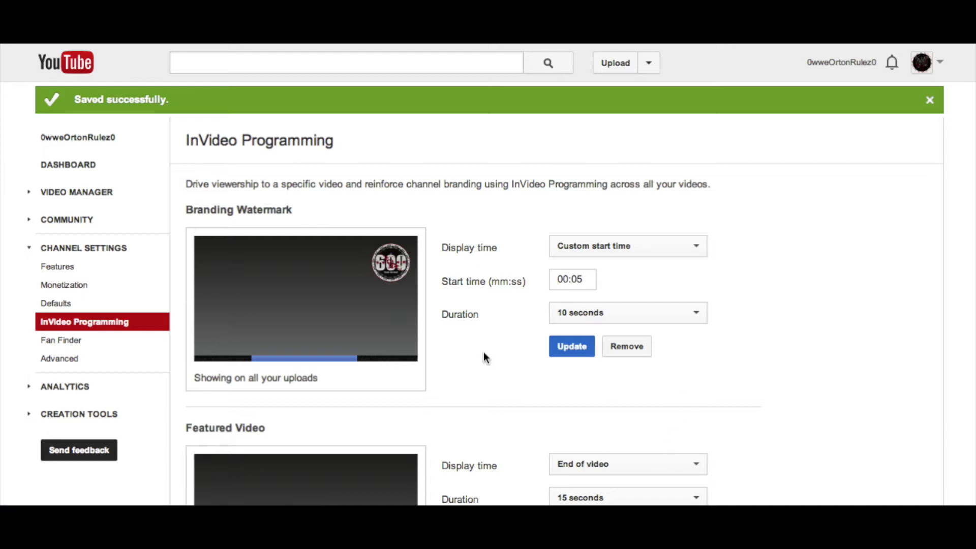
# - Change the watermark display time to Entire video and update it
pyautogui.click(614, 245)
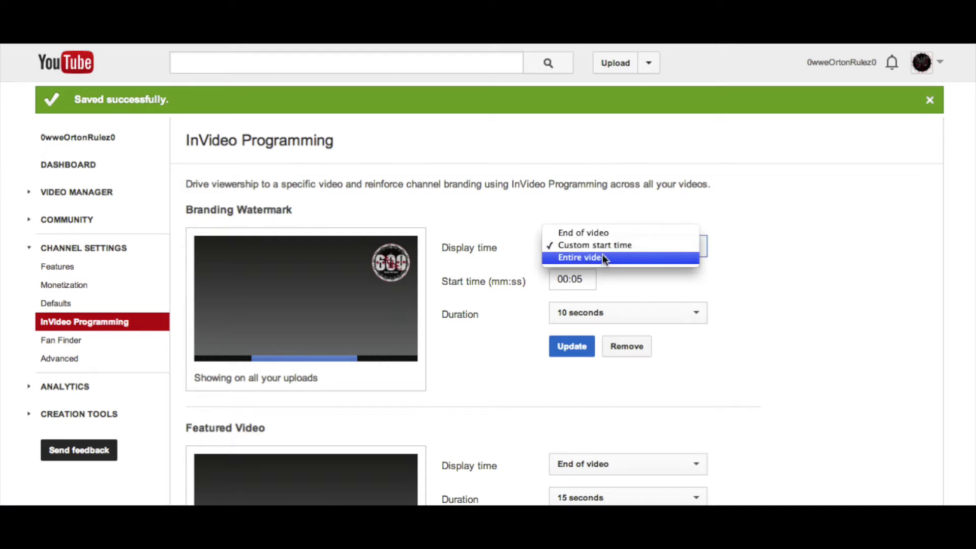
pyautogui.click(602, 257)
pyautogui.click(568, 287)
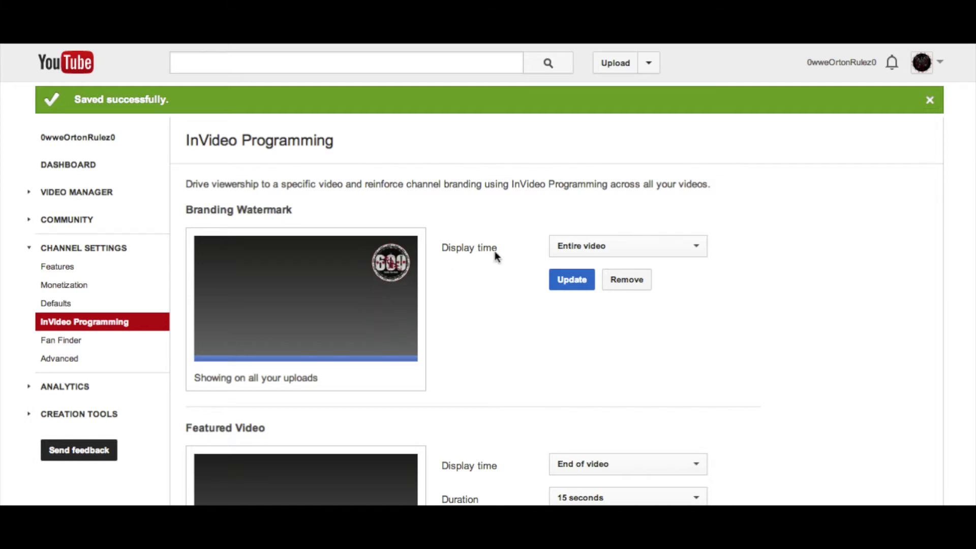
pyautogui.scroll(-3, 597, 246)
# - Keep the featured video at End of video with a 15-second duration
pyautogui.scroll(-2, 597, 246)
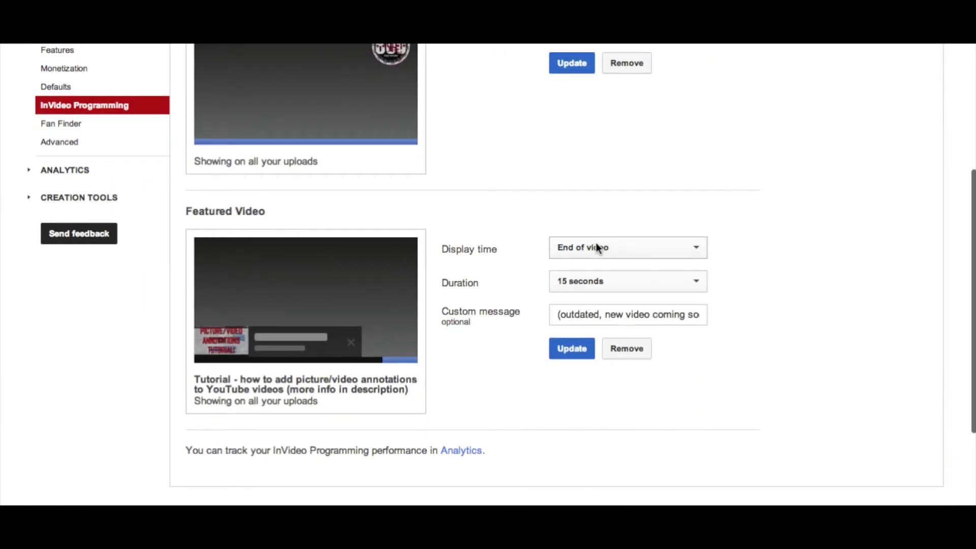
pyautogui.scroll(-1, 369, 310)
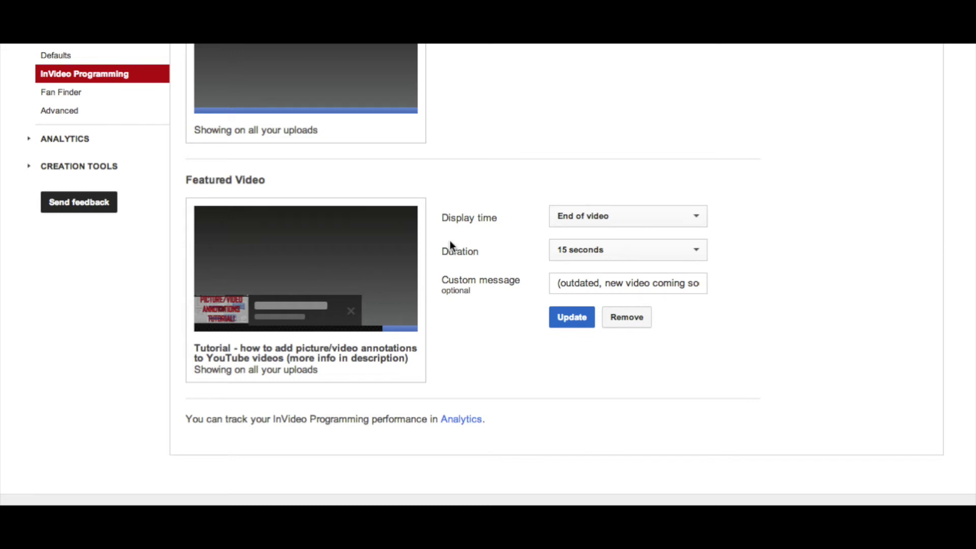
pyautogui.click(590, 212)
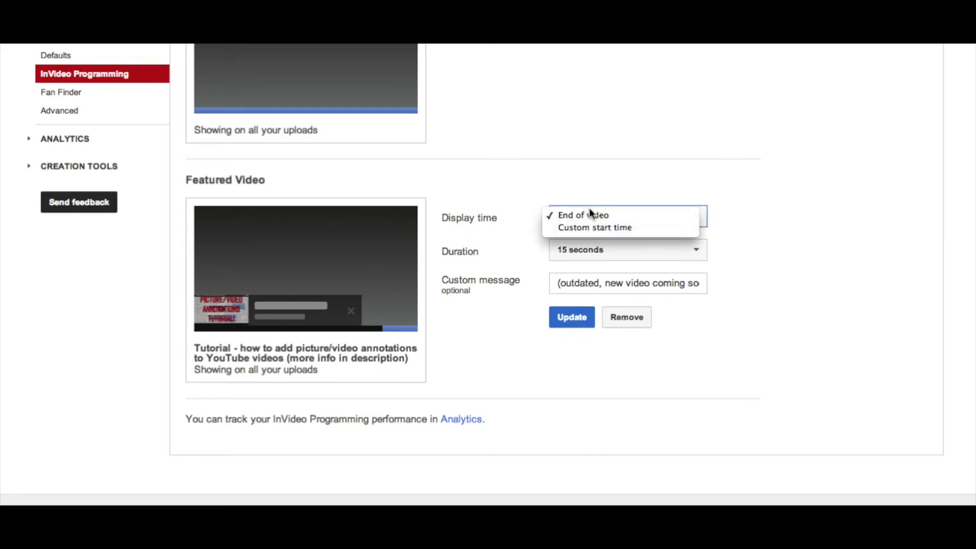
pyautogui.click(591, 214)
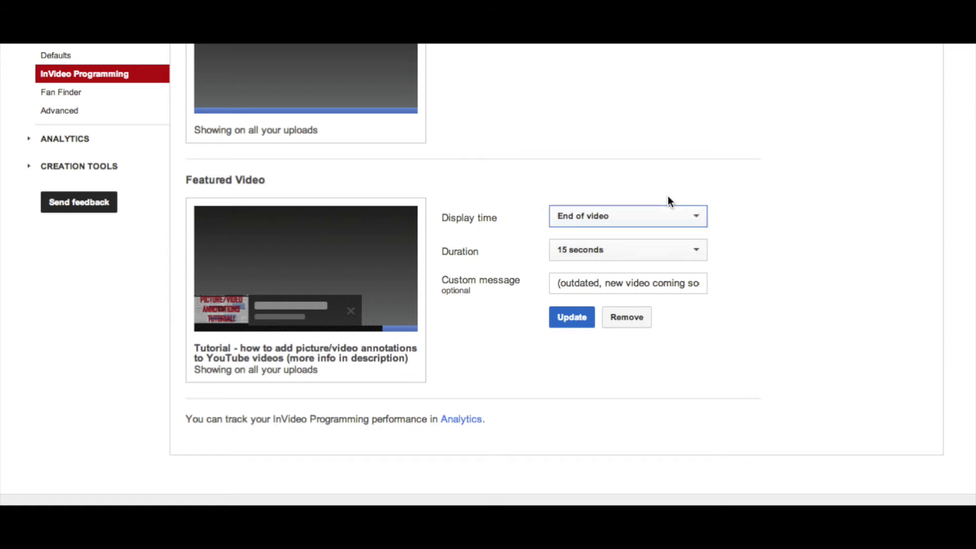
pyautogui.click(626, 257)
pyautogui.click(501, 242)
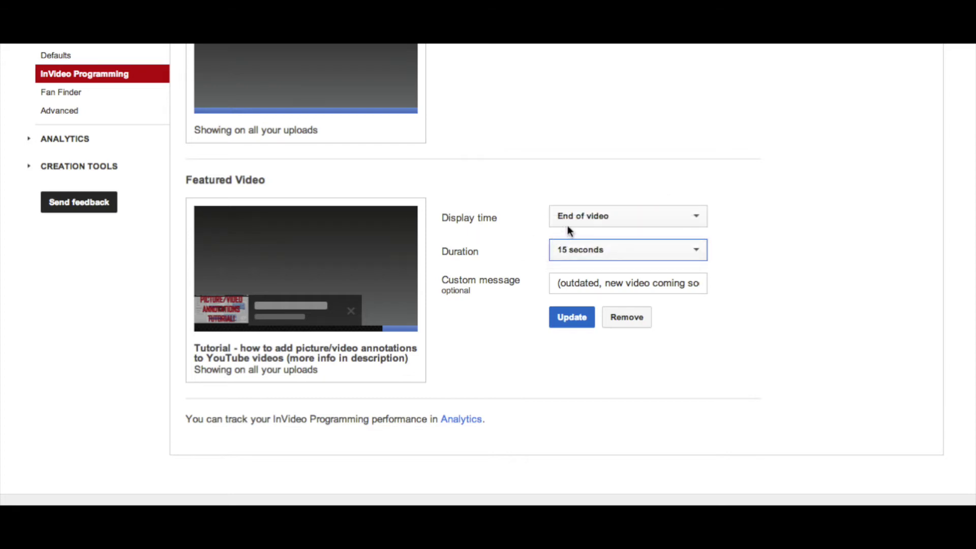
# - Try a custom start time for the featured video and edit its custom message text
pyautogui.click(565, 226)
pyautogui.click(573, 227)
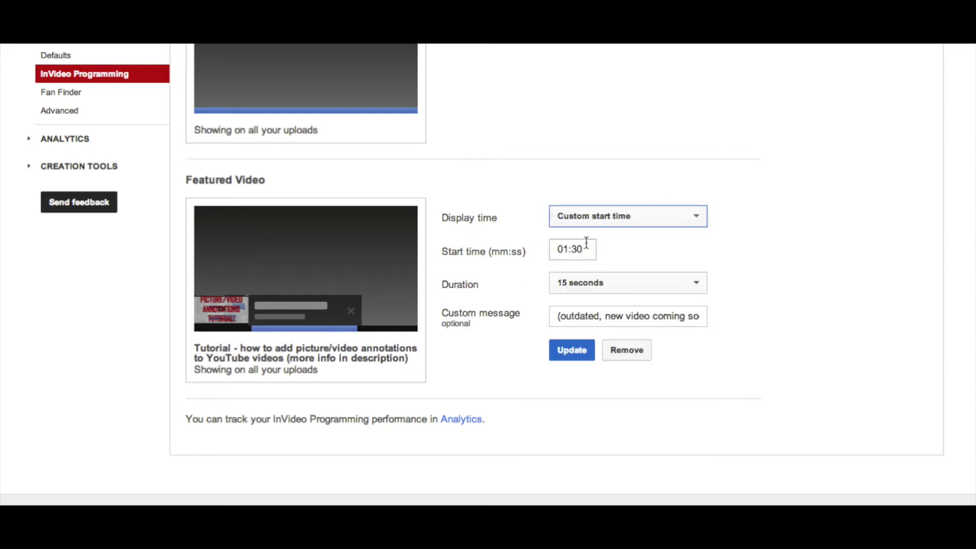
pyautogui.click(593, 278)
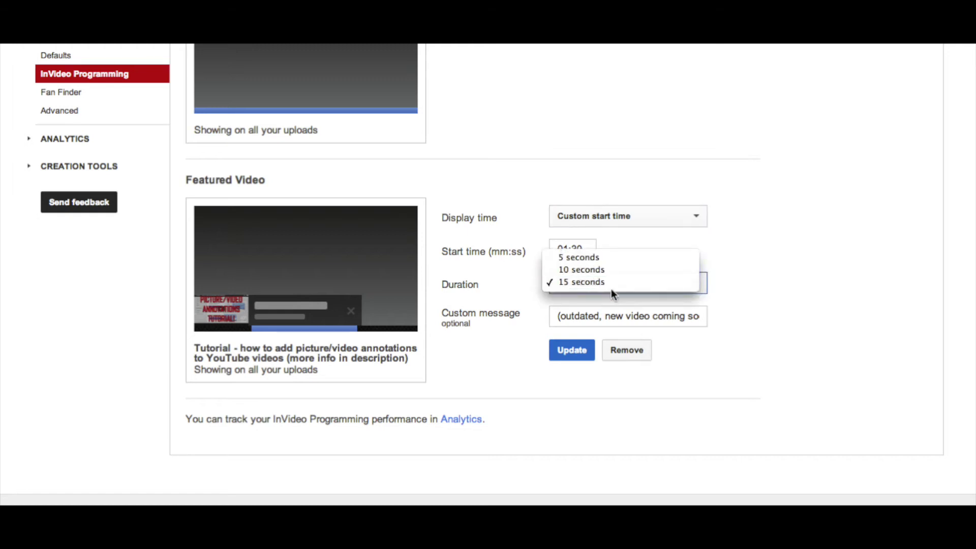
pyautogui.click(618, 312)
pyautogui.click(561, 317)
pyautogui.click(557, 317)
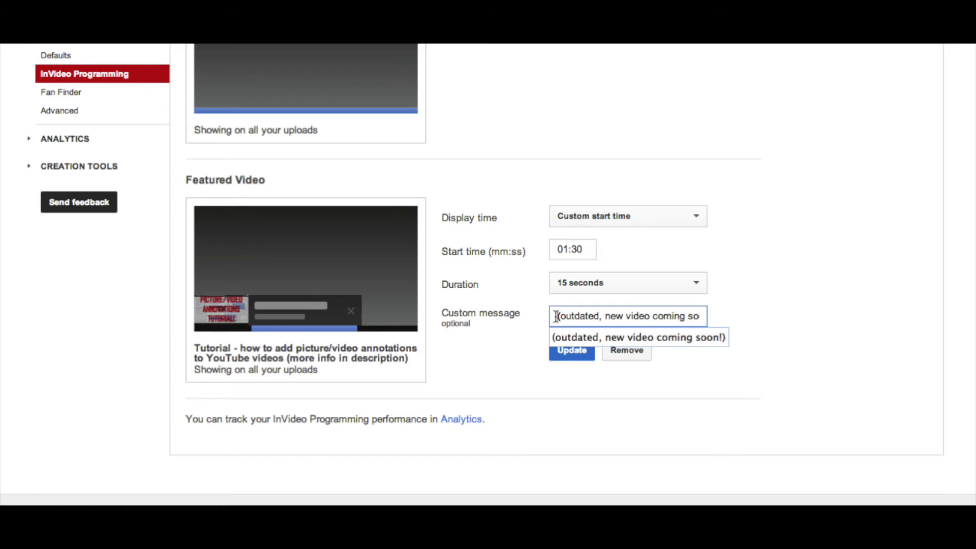
pyautogui.moveTo(557, 316); pyautogui.dragTo(702, 316)
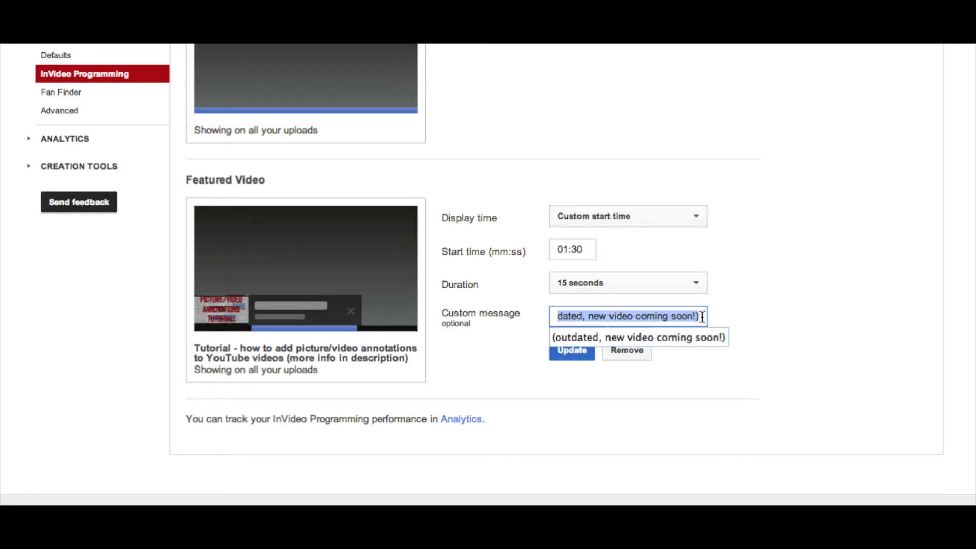
pyautogui.click(503, 326)
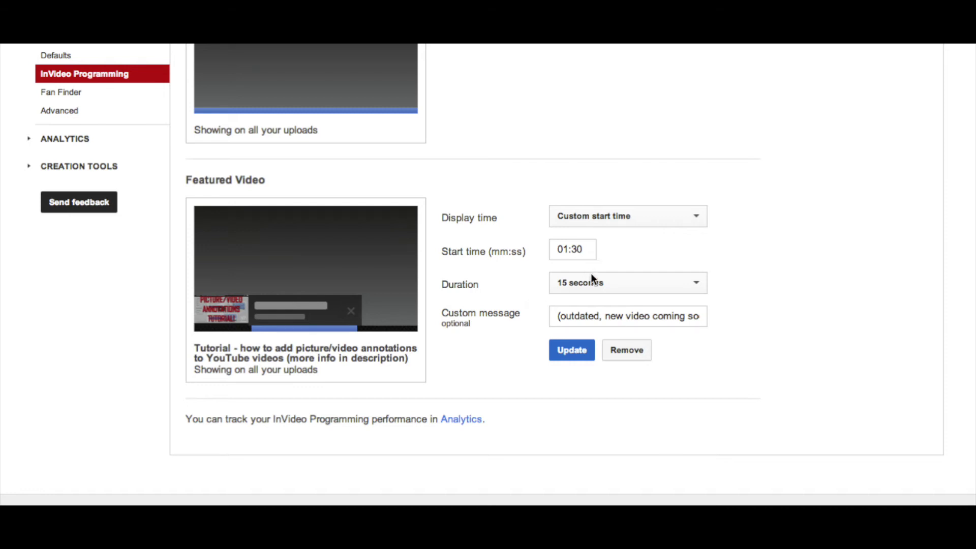
# - Return the featured video to End of video for 15 seconds and save the settings
pyautogui.click(579, 221)
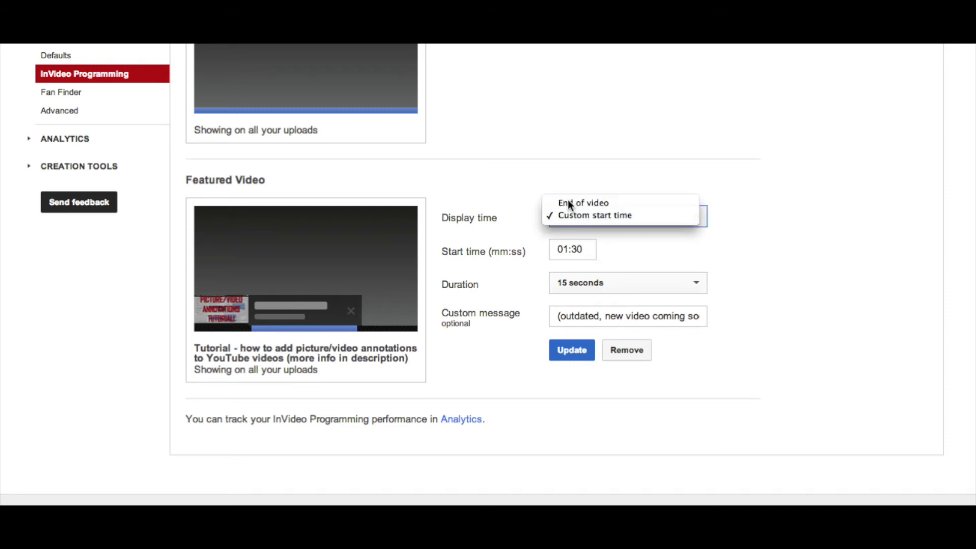
pyautogui.click(569, 200)
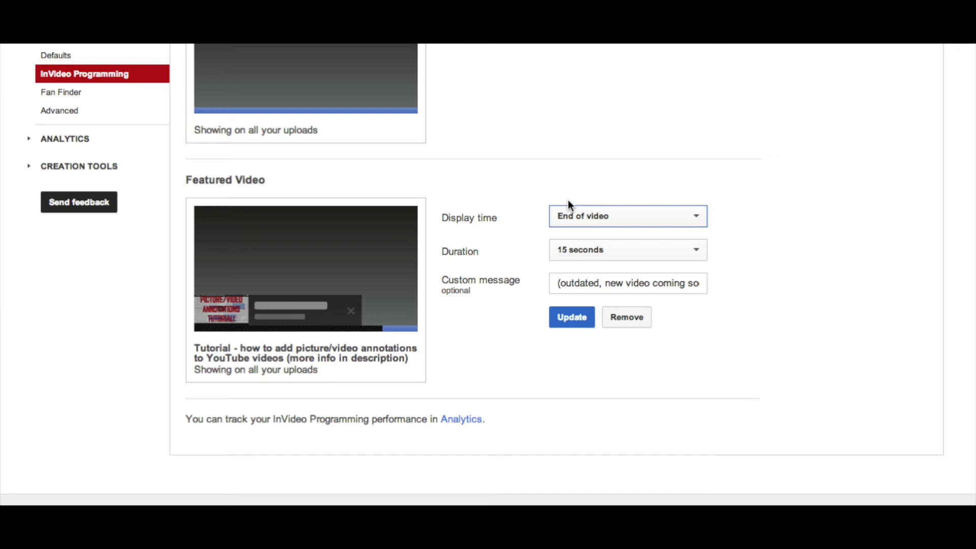
pyautogui.click(597, 248)
pyautogui.click(731, 257)
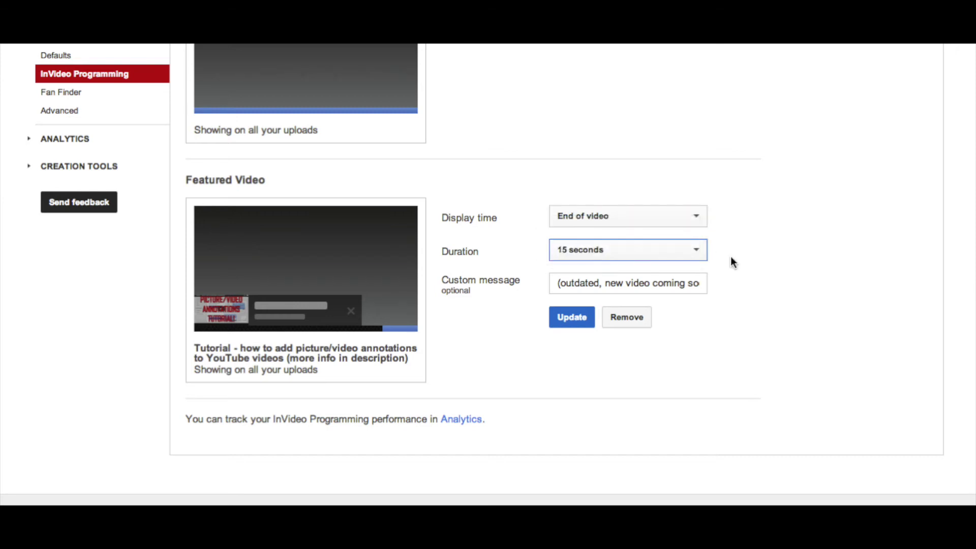
pyautogui.click(572, 318)
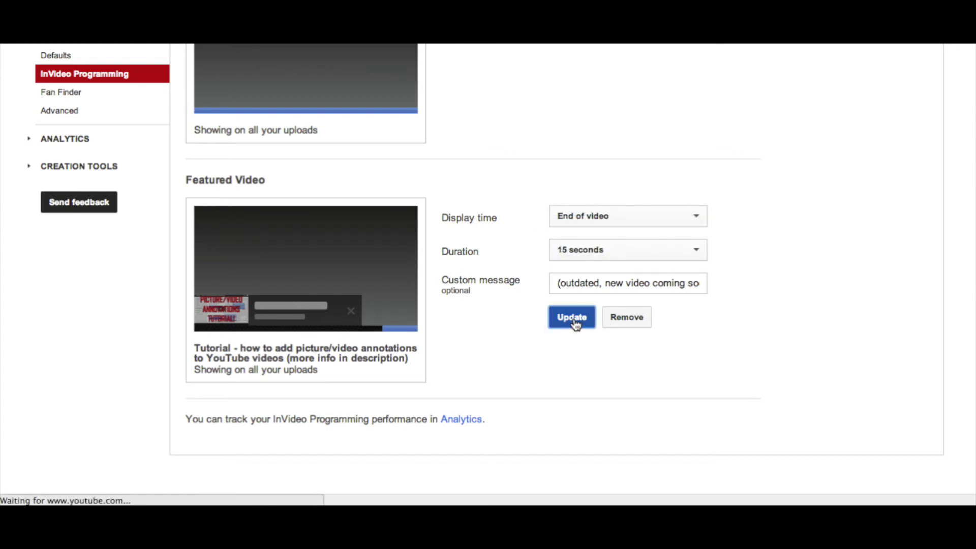
# - Remove the featured video and feature a chosen upload, shown at End of video for 10 seconds
pyautogui.click(635, 328)
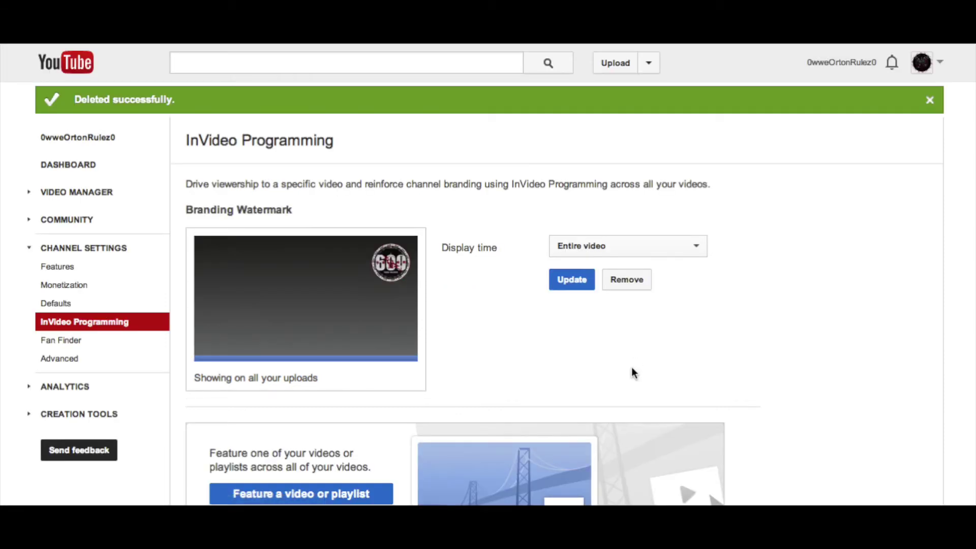
pyautogui.scroll(-6, 632, 371)
pyautogui.click(357, 278)
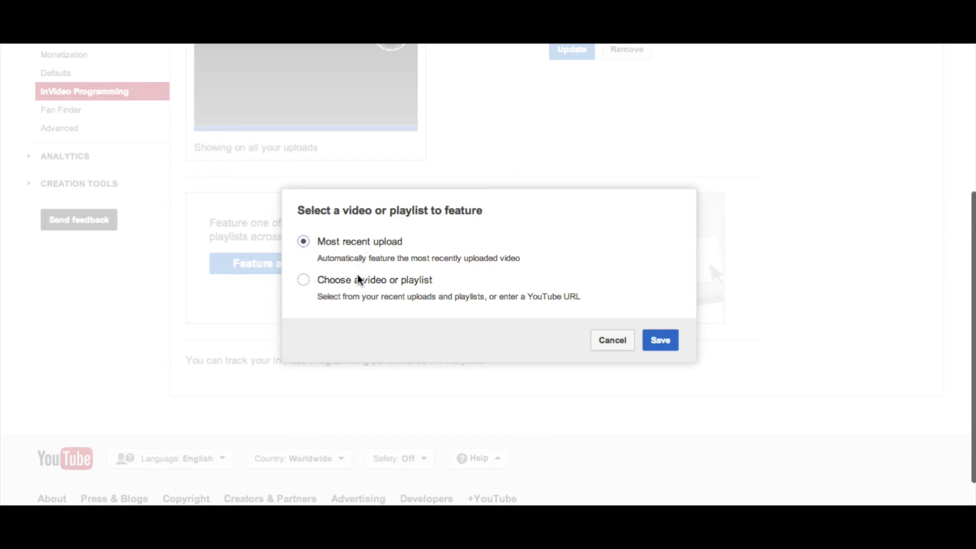
pyautogui.click(359, 282)
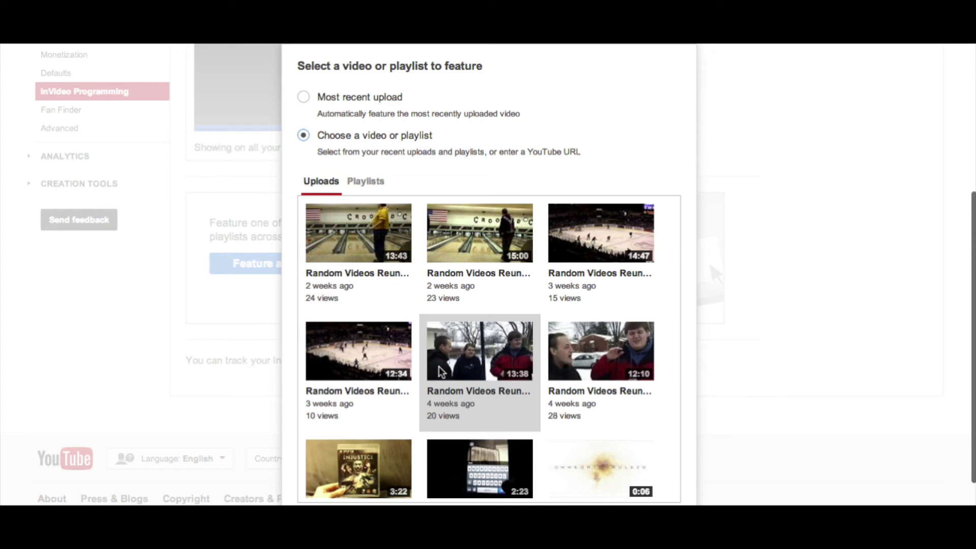
pyautogui.scroll(-10, 440, 372)
pyautogui.scroll(-5, 440, 372)
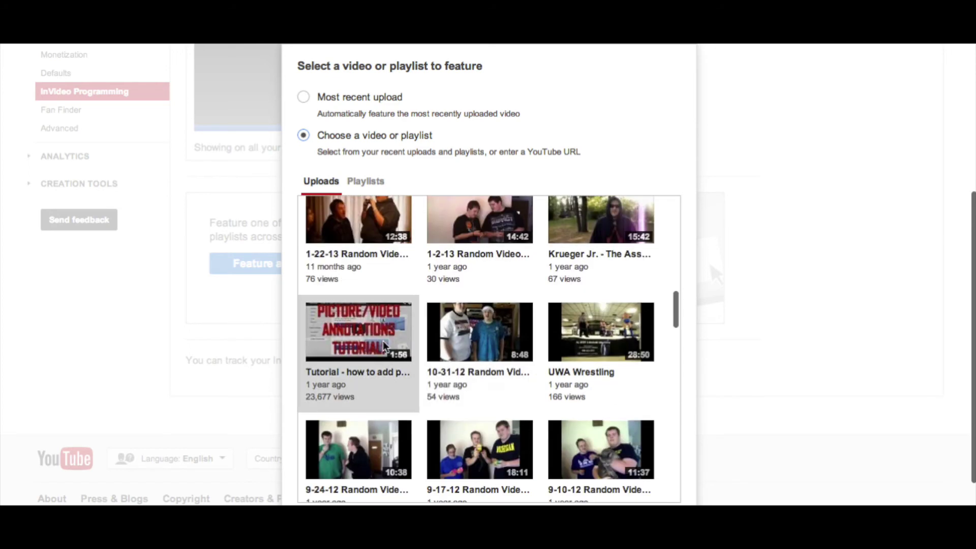
pyautogui.scroll(-5, 633, 213)
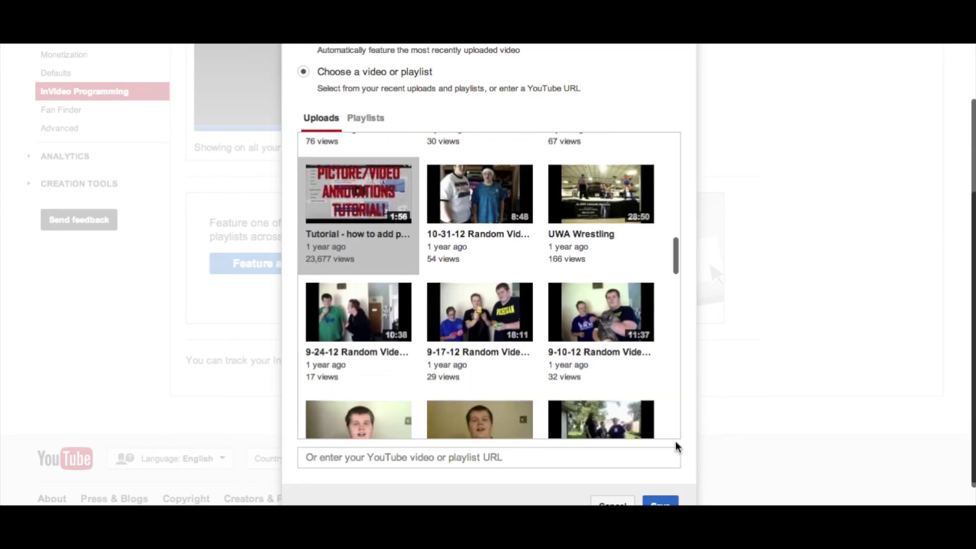
pyautogui.click(664, 484)
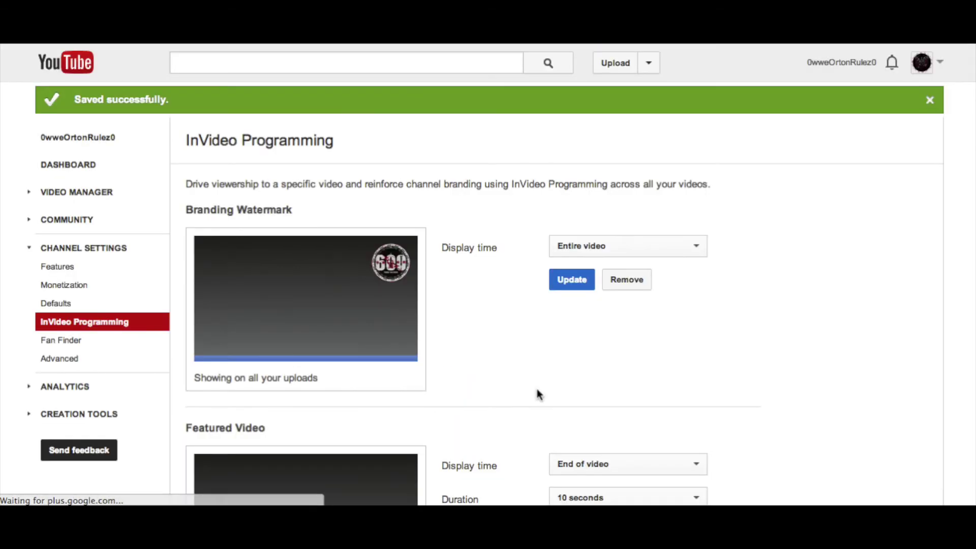
pyautogui.scroll(-5, 537, 391)
# - Remove the current featured video again
pyautogui.click(636, 295)
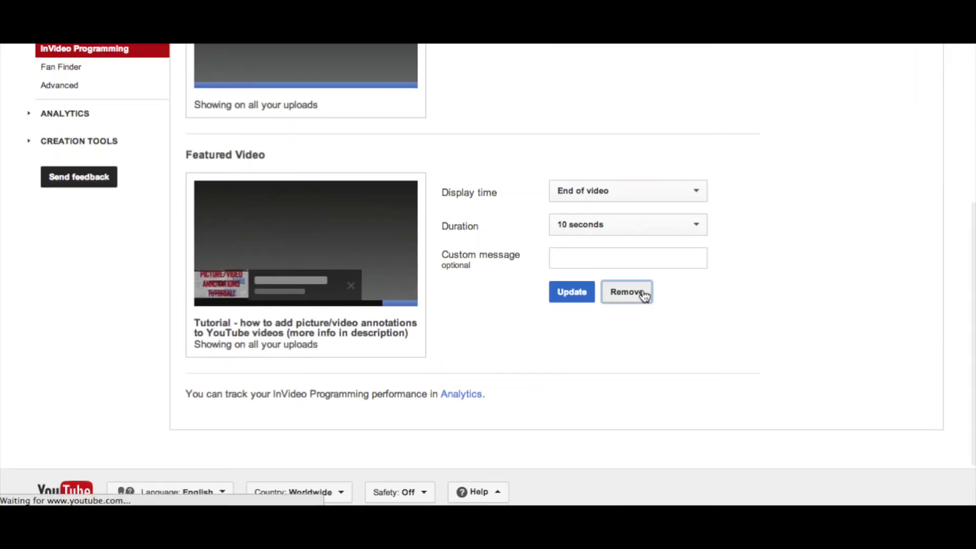
pyautogui.scroll(-5, 624, 321)
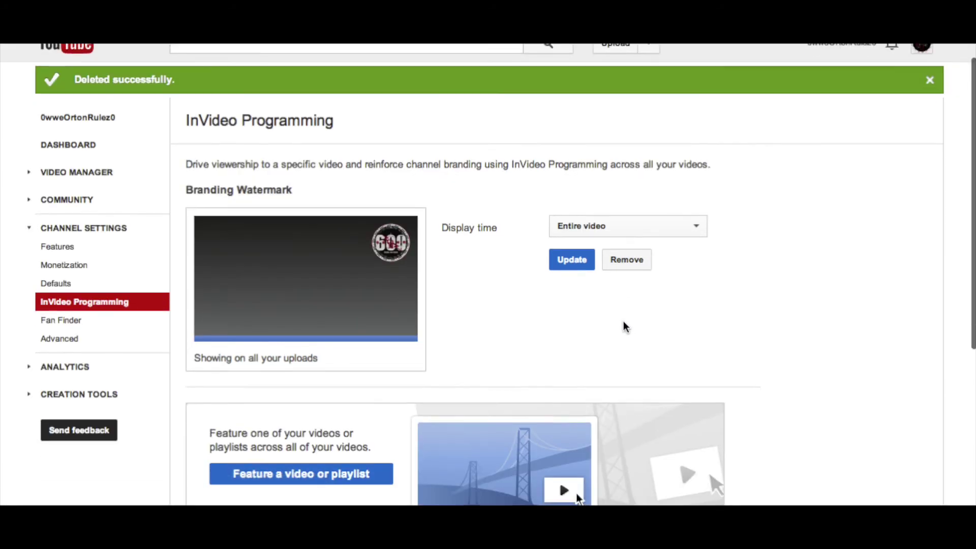
pyautogui.rightClick(364, 305)
pyautogui.click(402, 308)
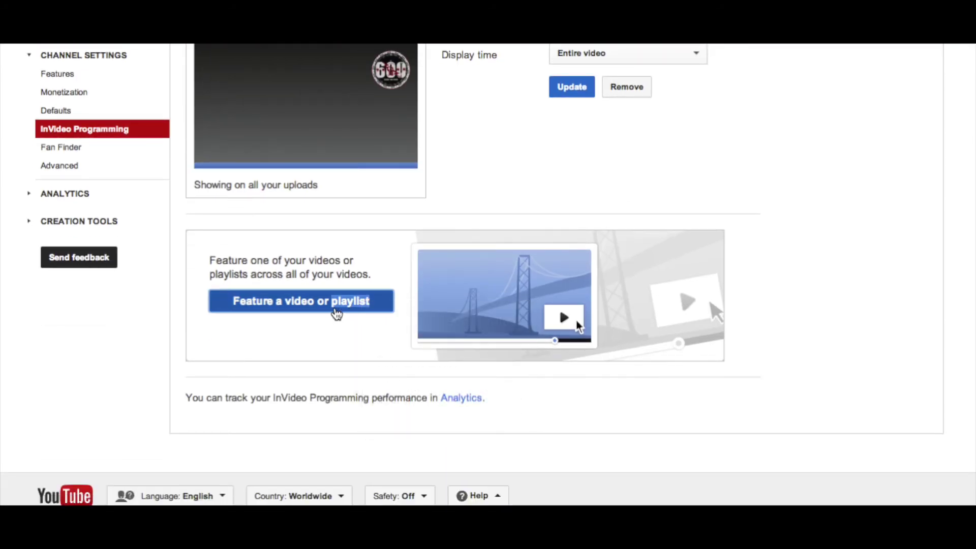
# - Feature the annotations Tutorial video, chosen from the uploads list, and save it
pyautogui.click(333, 310)
pyautogui.click(350, 282)
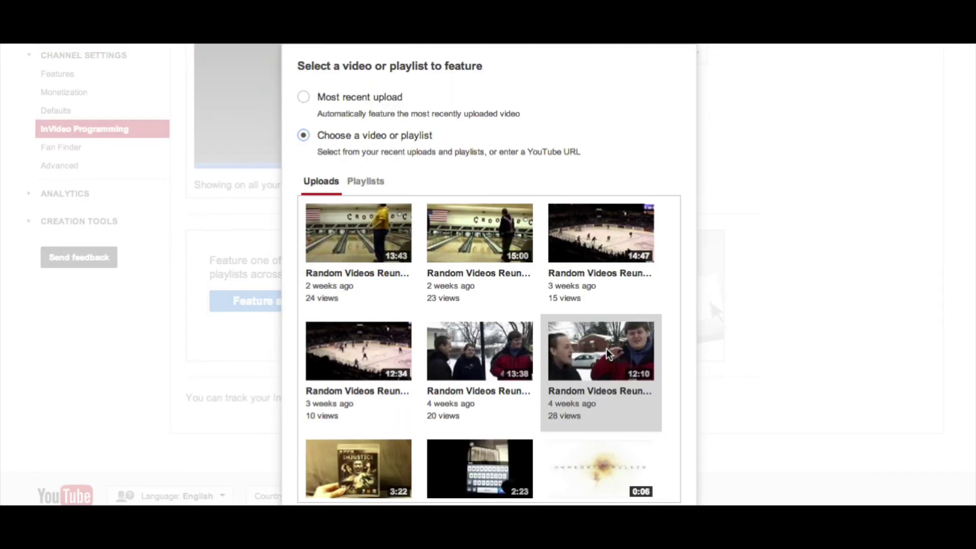
pyautogui.scroll(-4, 608, 351)
pyautogui.scroll(-2, 685, 347)
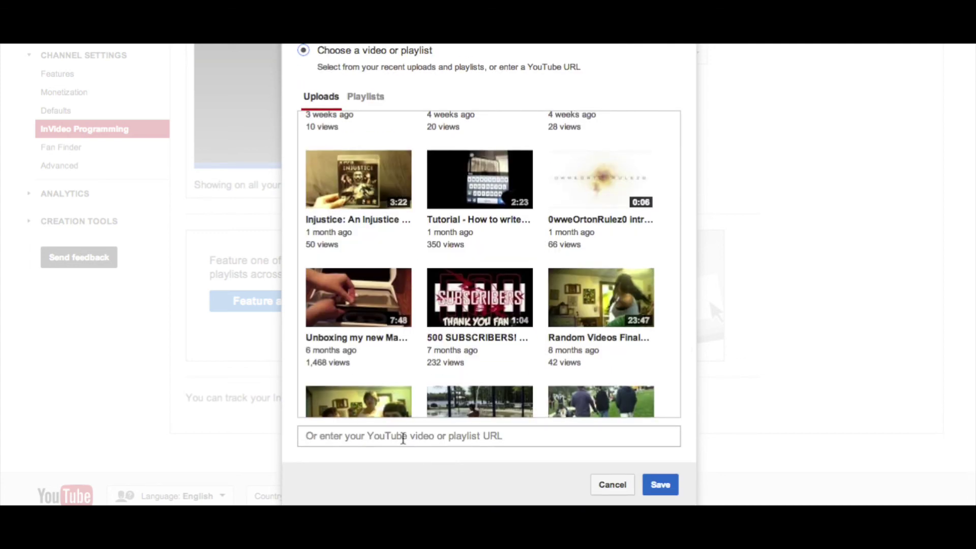
pyautogui.click(374, 436)
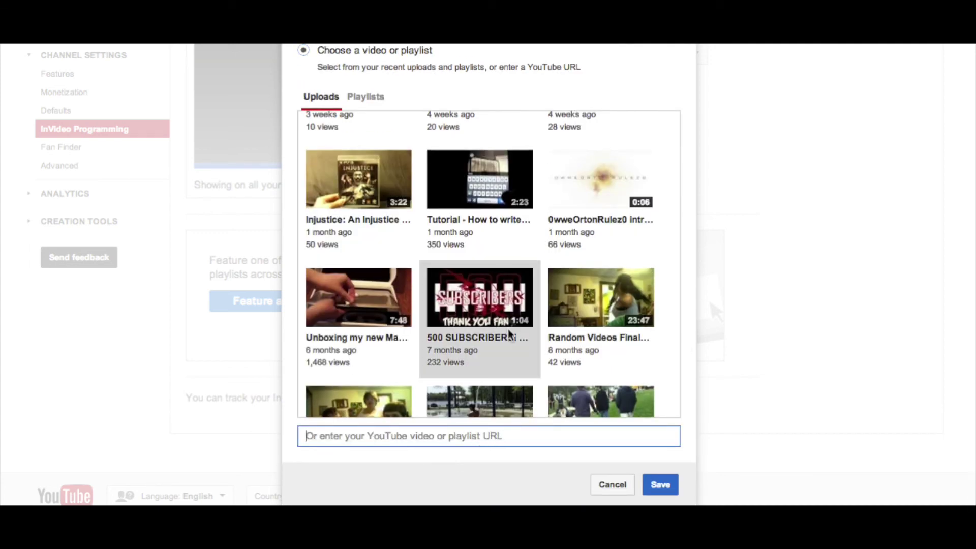
pyautogui.scroll(-4, 508, 323)
pyautogui.scroll(-3, 508, 321)
pyautogui.click(388, 316)
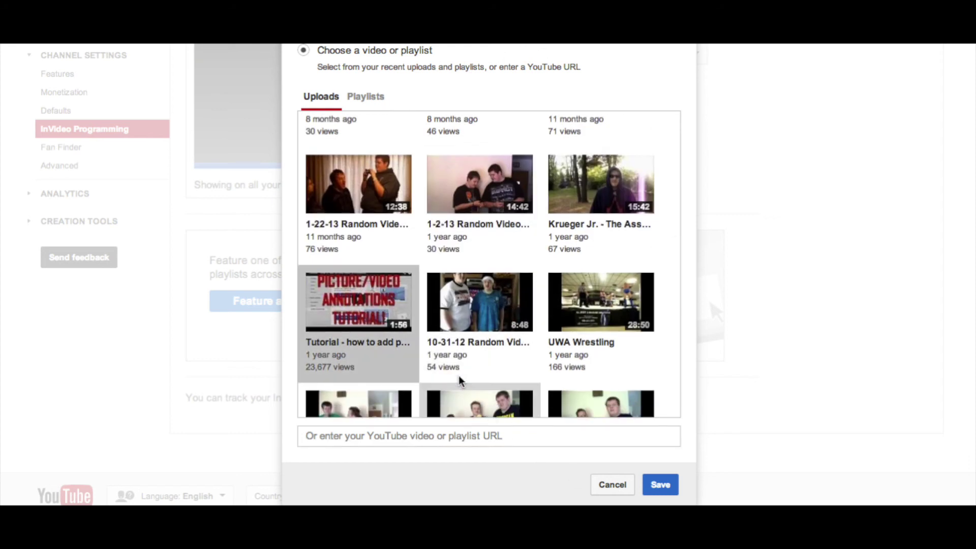
pyautogui.click(655, 490)
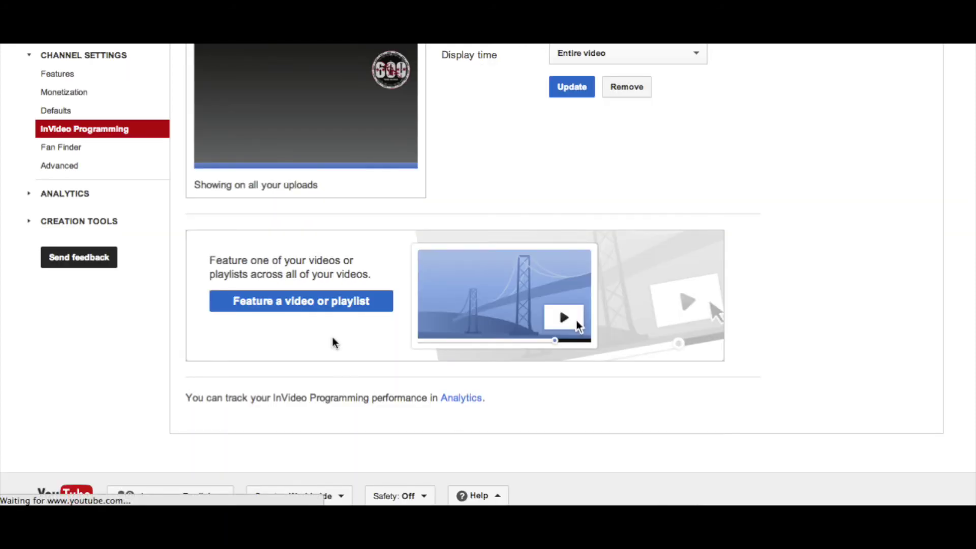
# - Show the featured tutorial at End of video for 15 seconds with '(outdated, new video coming soon!)'
pyautogui.scroll(-5, 542, 373)
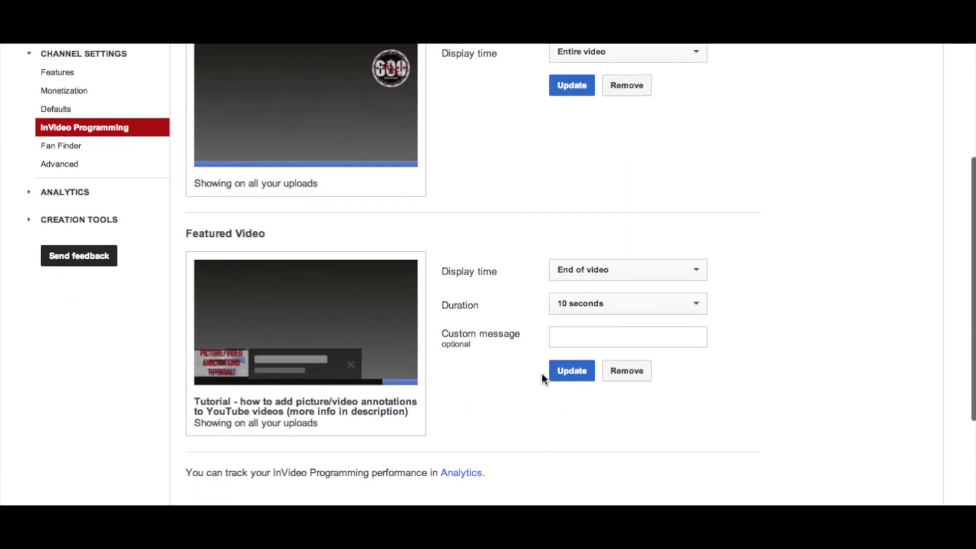
pyautogui.click(572, 266)
pyautogui.click(572, 266)
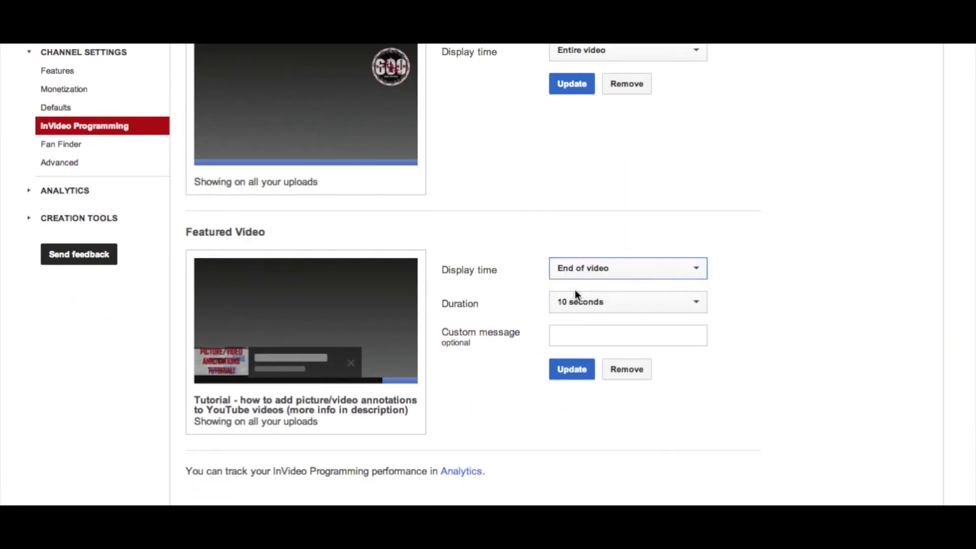
pyautogui.click(576, 297)
pyautogui.click(575, 313)
pyautogui.click(575, 334)
pyautogui.write('(')
pyautogui.press('Down')
pyautogui.press('Return')
pyautogui.click(574, 369)
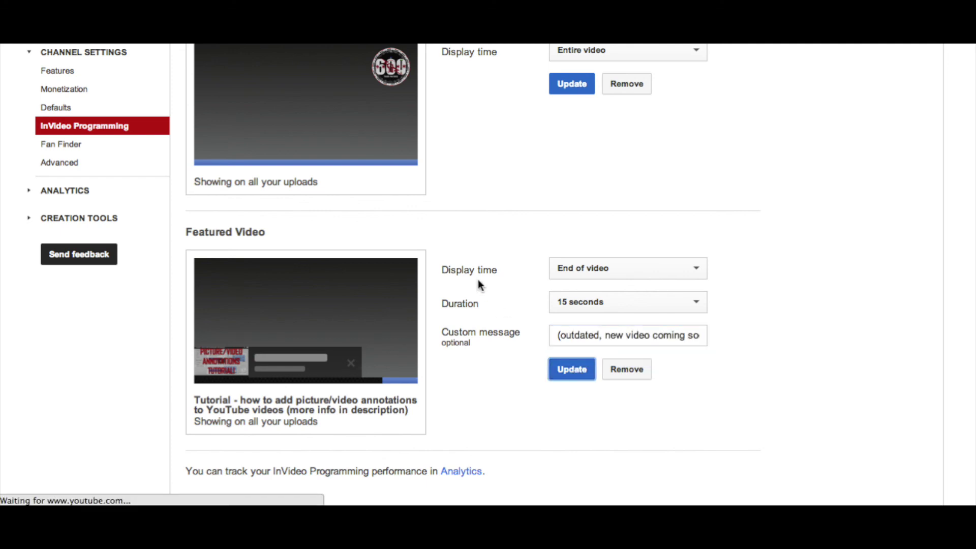